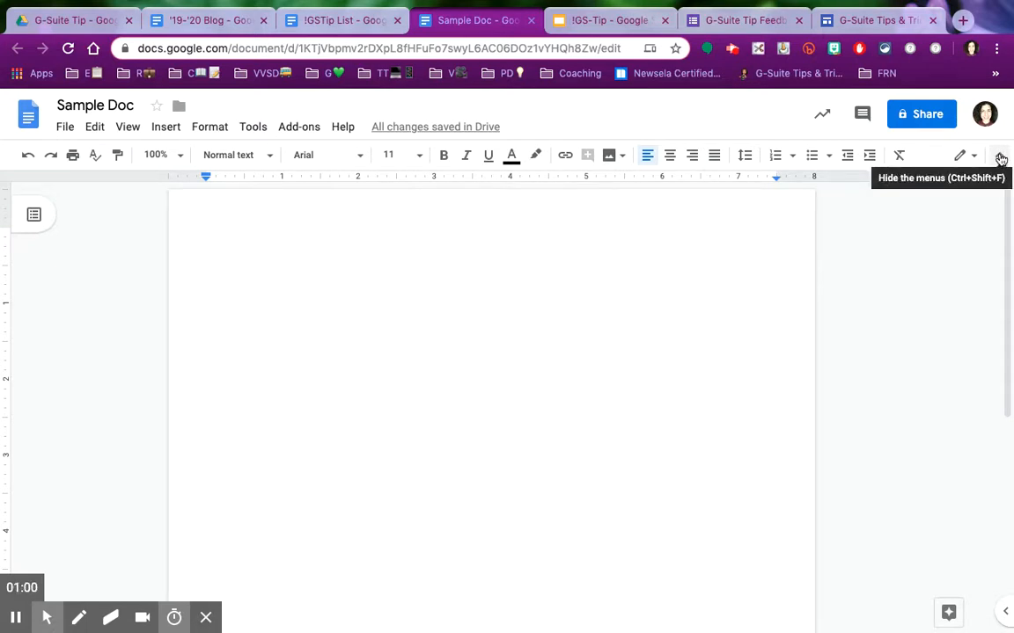
# - Hide the document's menus and show them again, twice in a row
pyautogui.click(1000, 156)
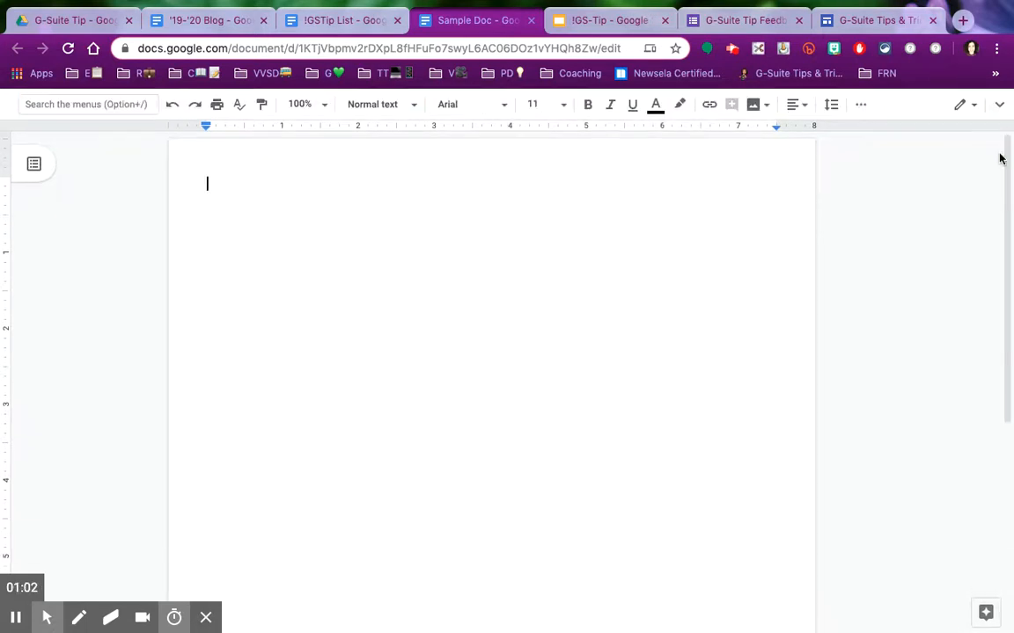
pyautogui.click(1000, 106)
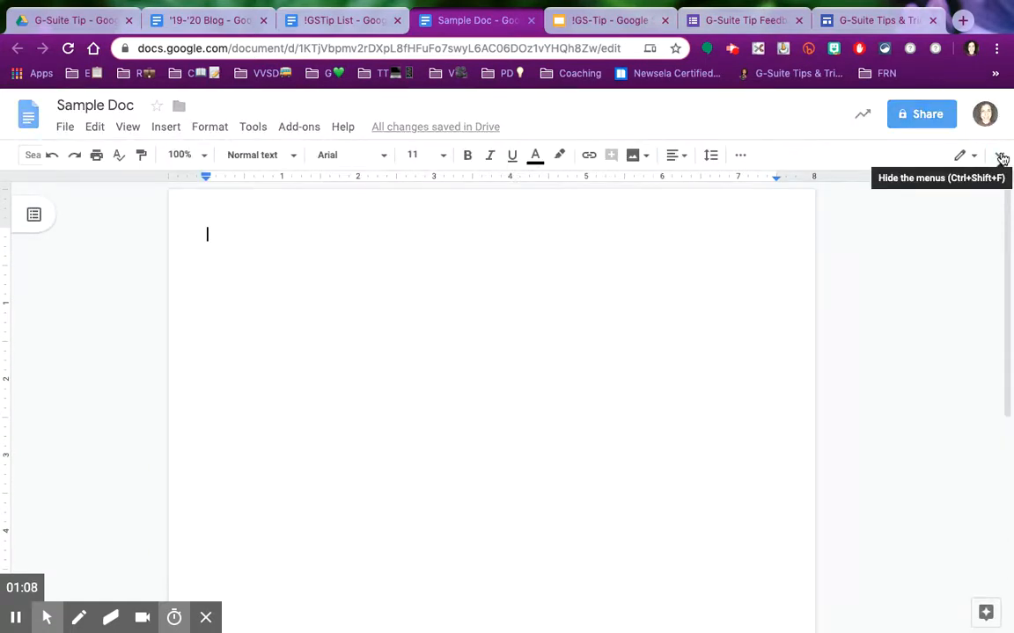
pyautogui.click(1001, 157)
pyautogui.click(999, 107)
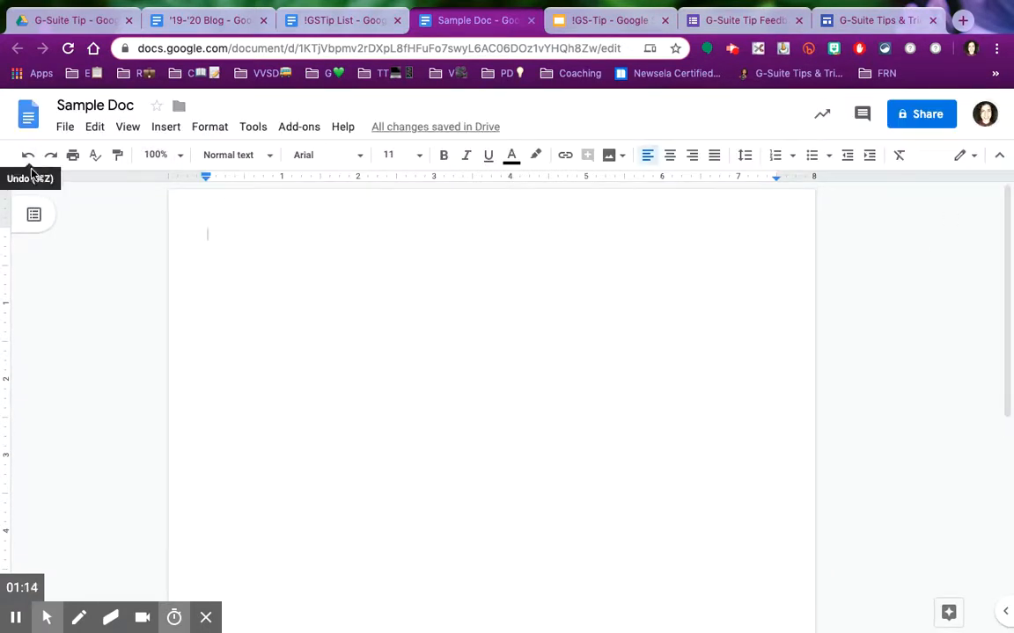
# - Expand and collapse the document outline, and show and hide the side panel
pyautogui.click(34, 216)
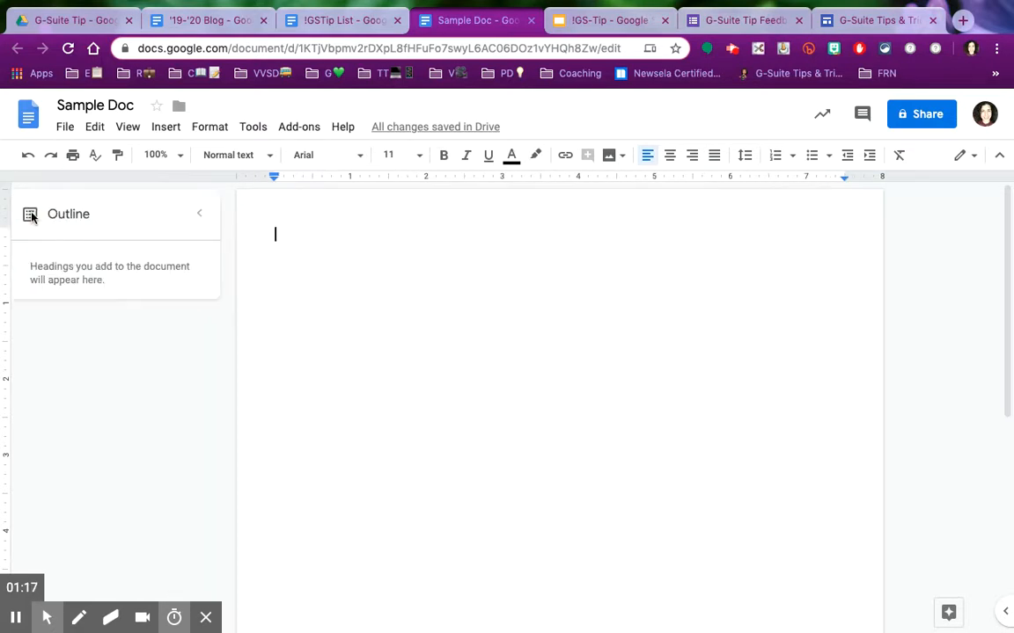
pyautogui.click(204, 216)
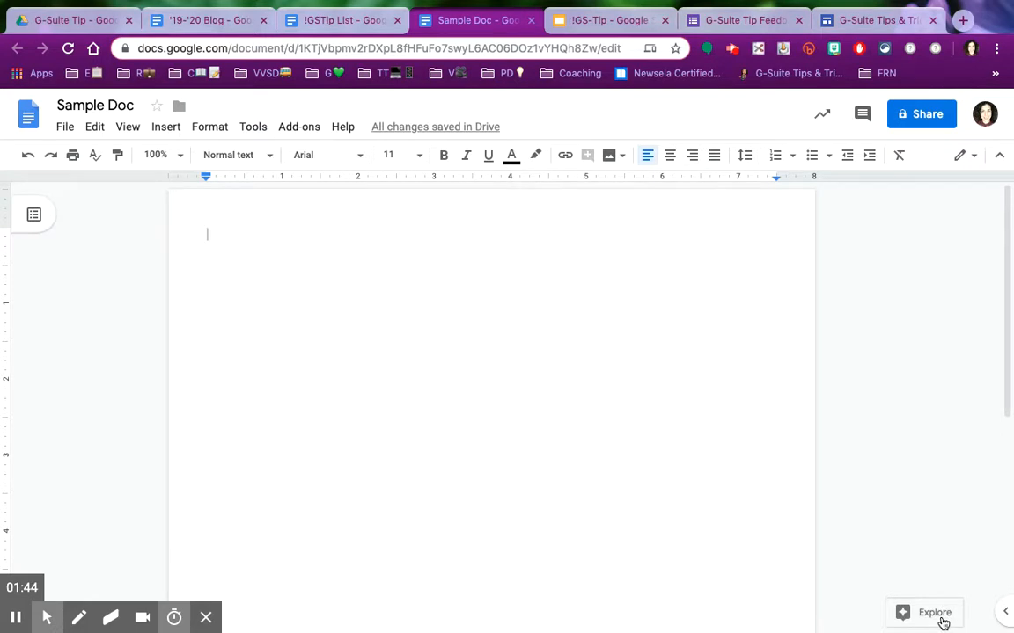
pyautogui.click(991, 612)
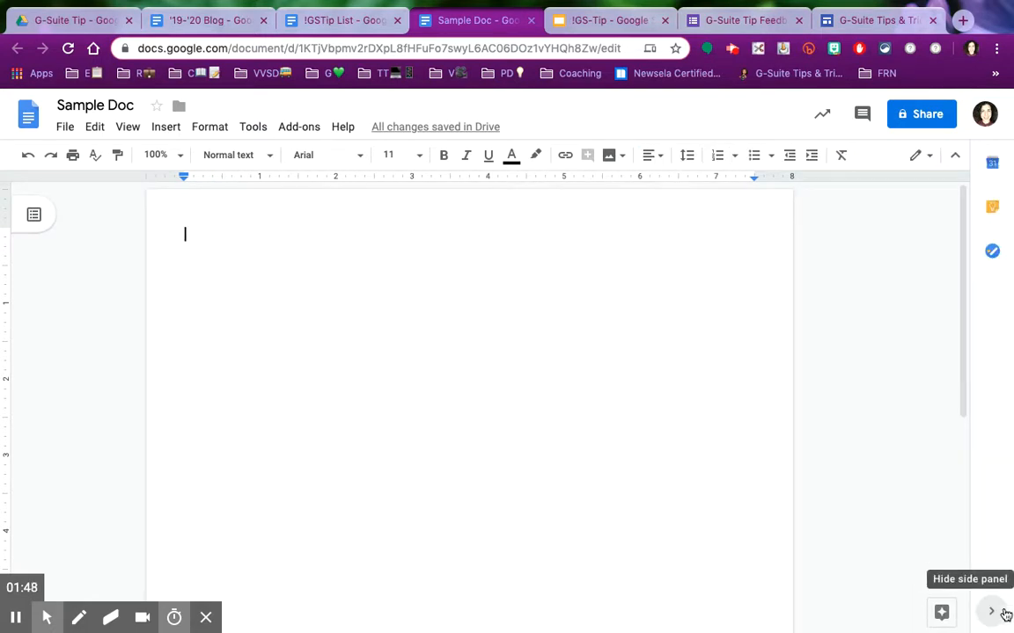
pyautogui.click(1003, 613)
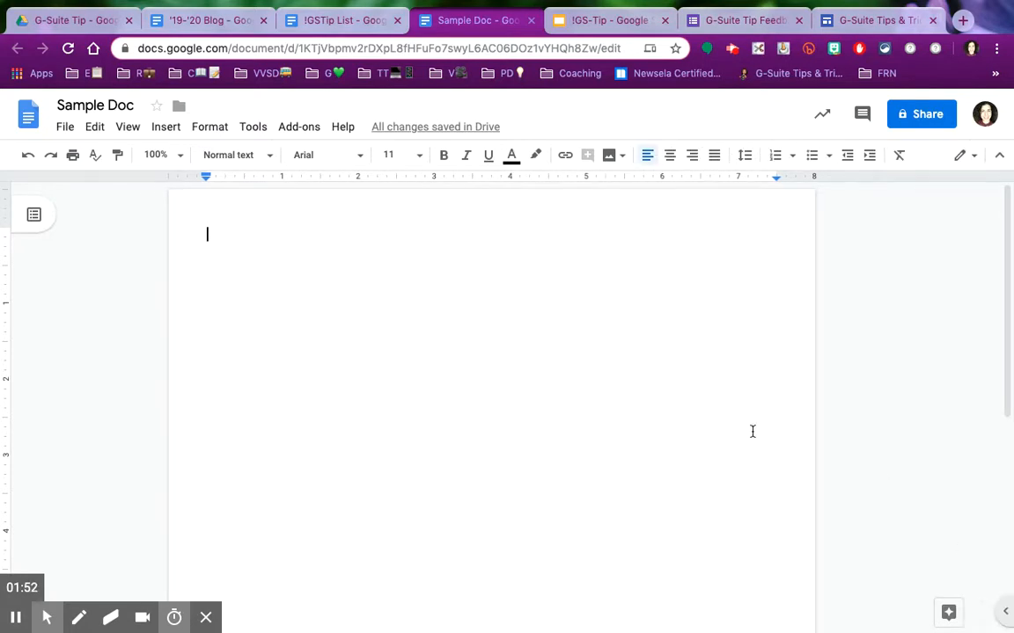
pyautogui.click(258, 131)
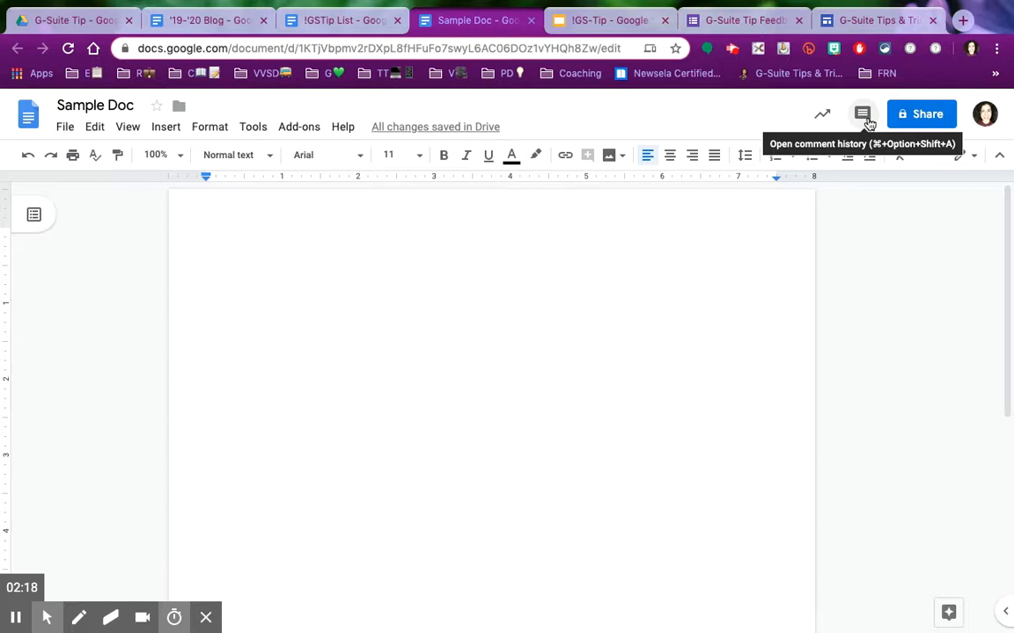
# - In the '19-'20 Blog document, post the comment "iooib" on the first "Title of Individual Blog Post" heading
pyautogui.press('super+2')
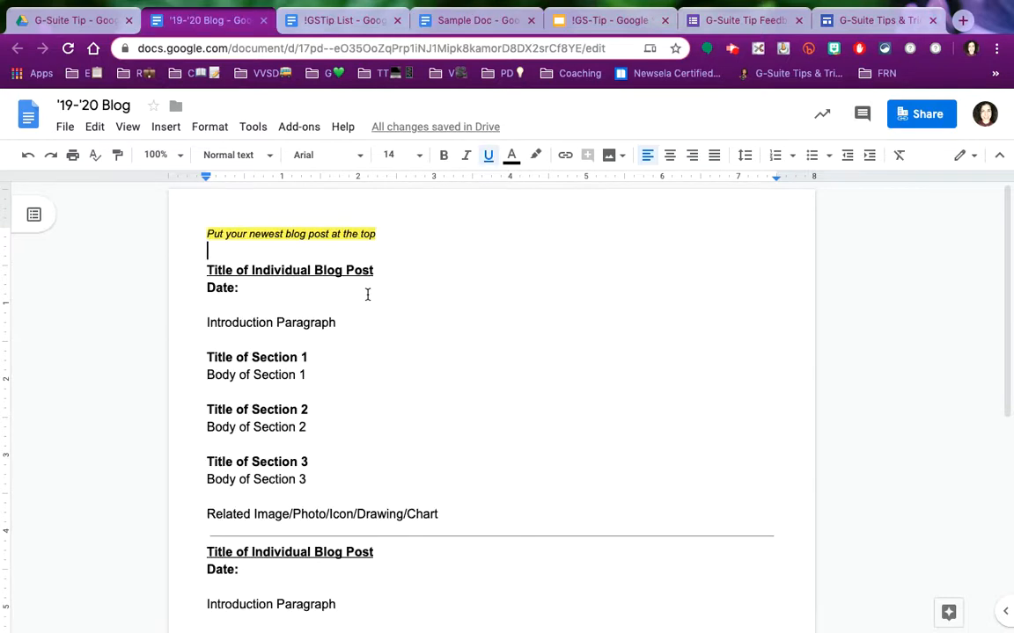
pyautogui.moveTo(207, 270); pyautogui.dragTo(376, 272)
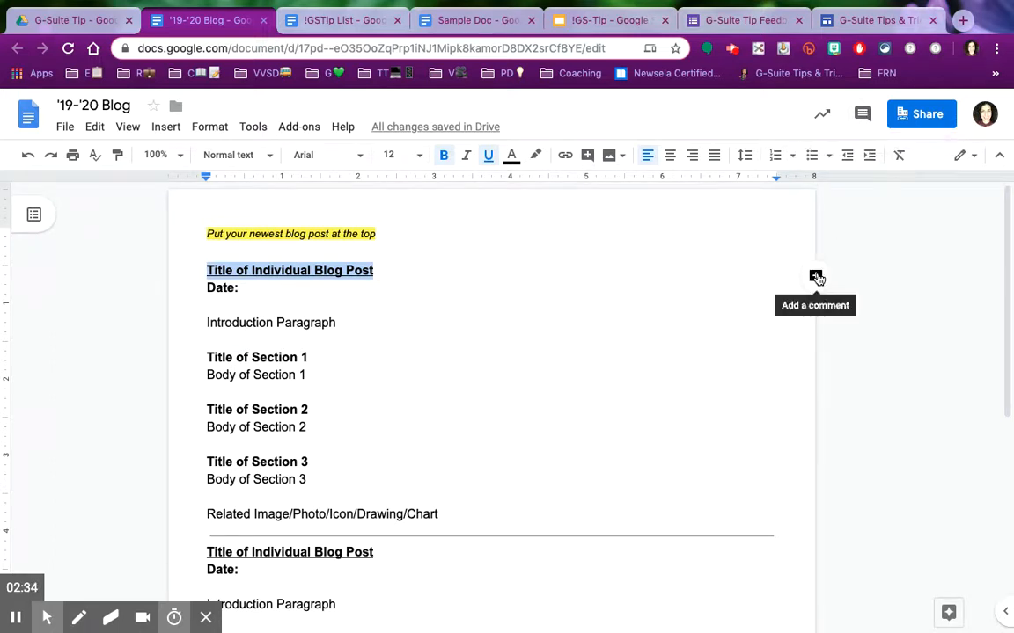
pyautogui.click(815, 276)
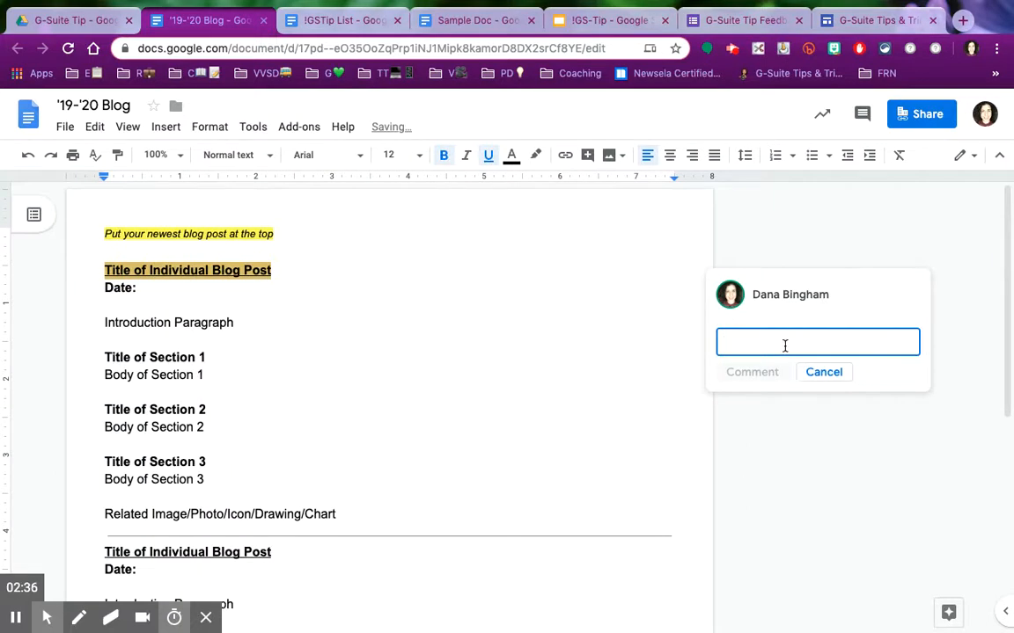
pyautogui.write('iooib')
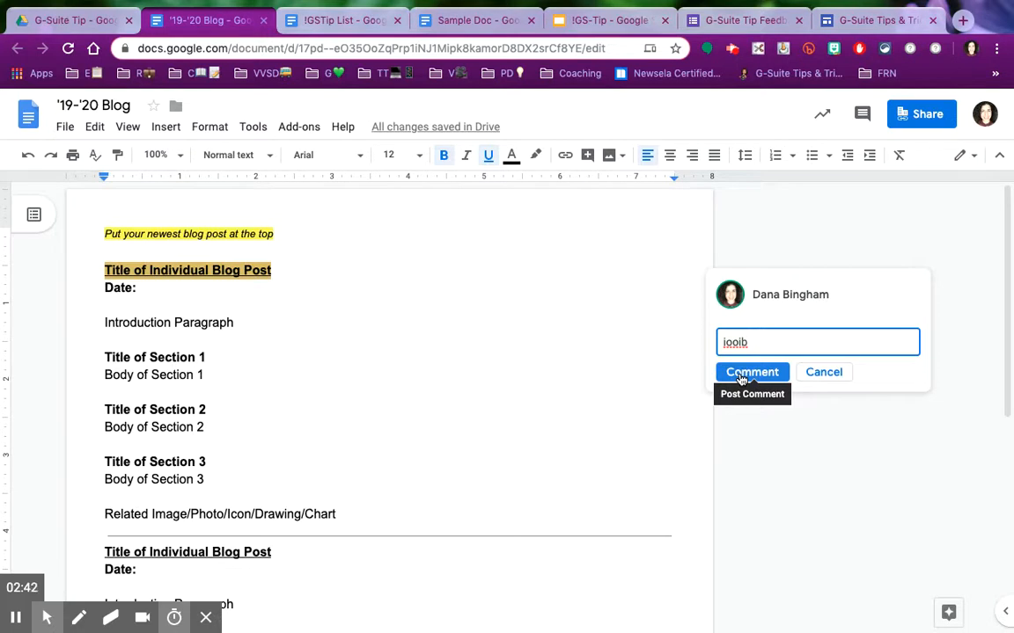
pyautogui.click(741, 377)
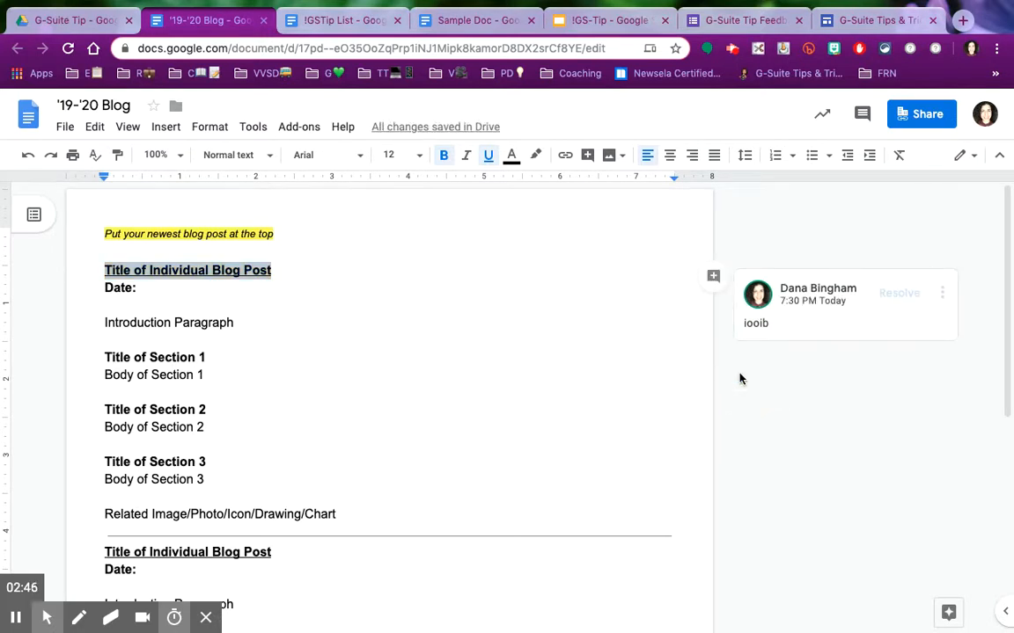
# - Return to Sample Doc, insert a 3 x 3 table and place the cursor below it
pyautogui.click(477, 20)
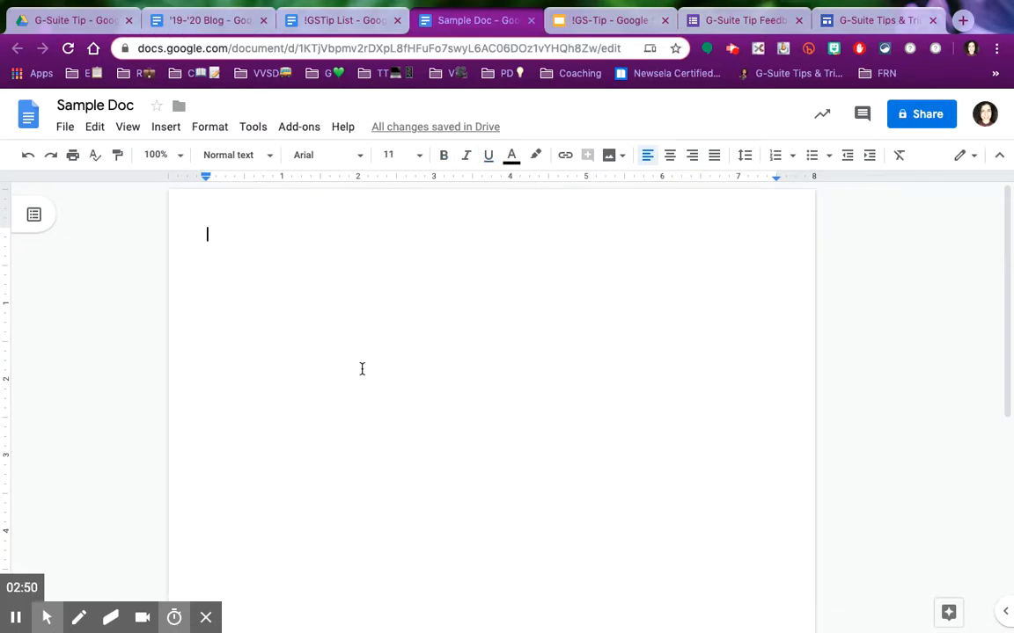
pyautogui.click(175, 129)
pyautogui.click(192, 181)
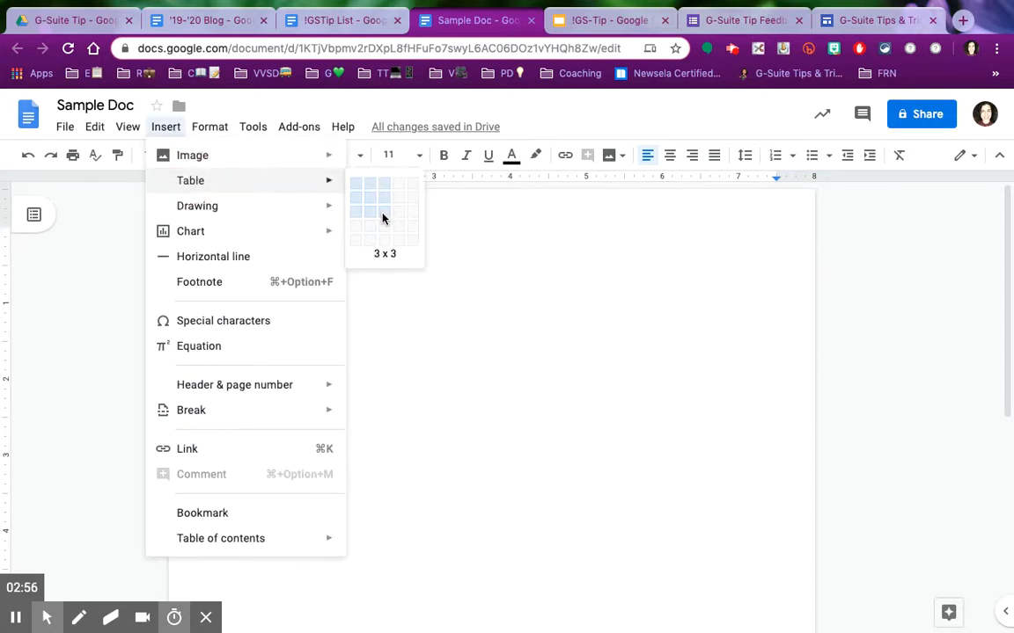
pyautogui.click(382, 218)
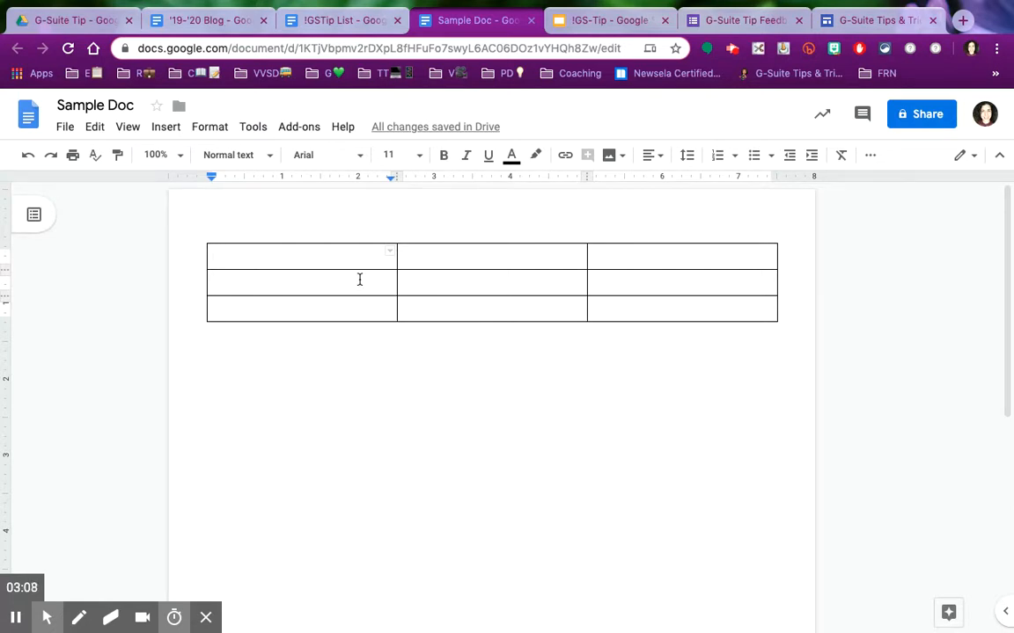
pyautogui.click(317, 348)
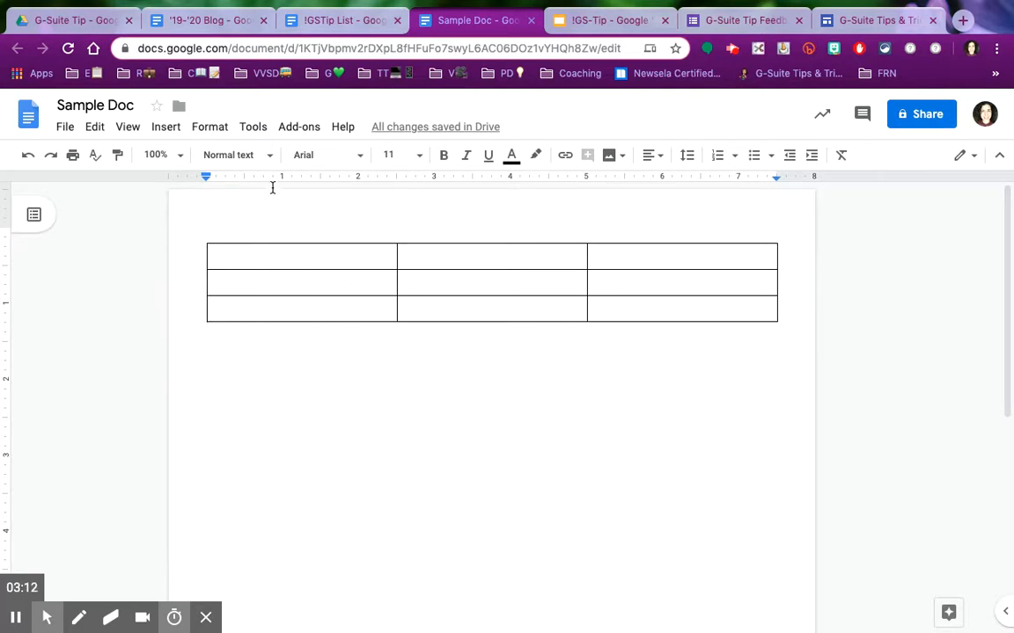
# - Search for "puppies" with Explore, look through the web results and close Explore
pyautogui.click(253, 128)
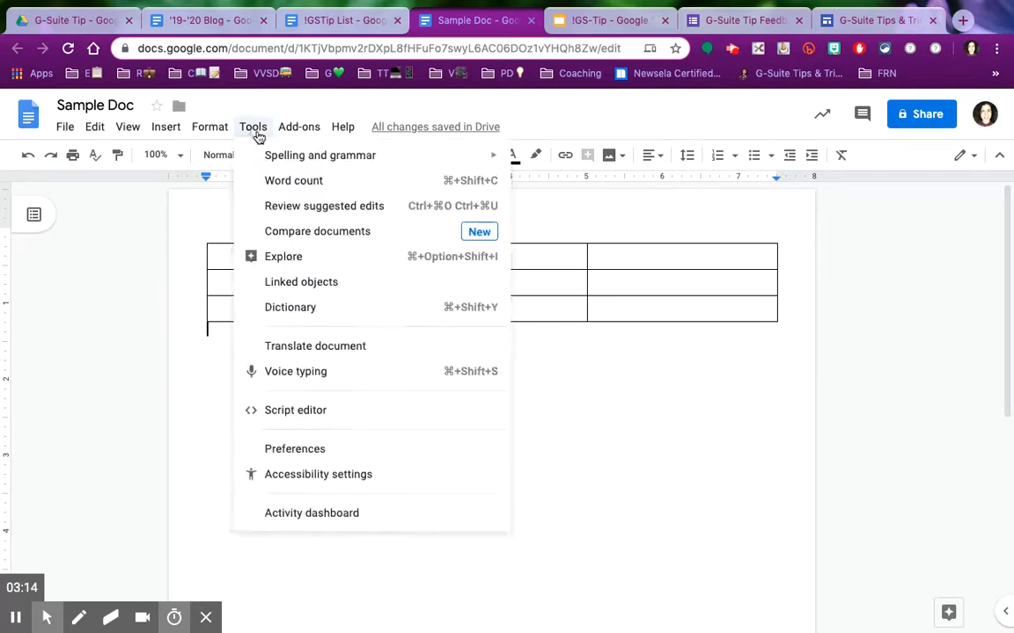
pyautogui.click(290, 253)
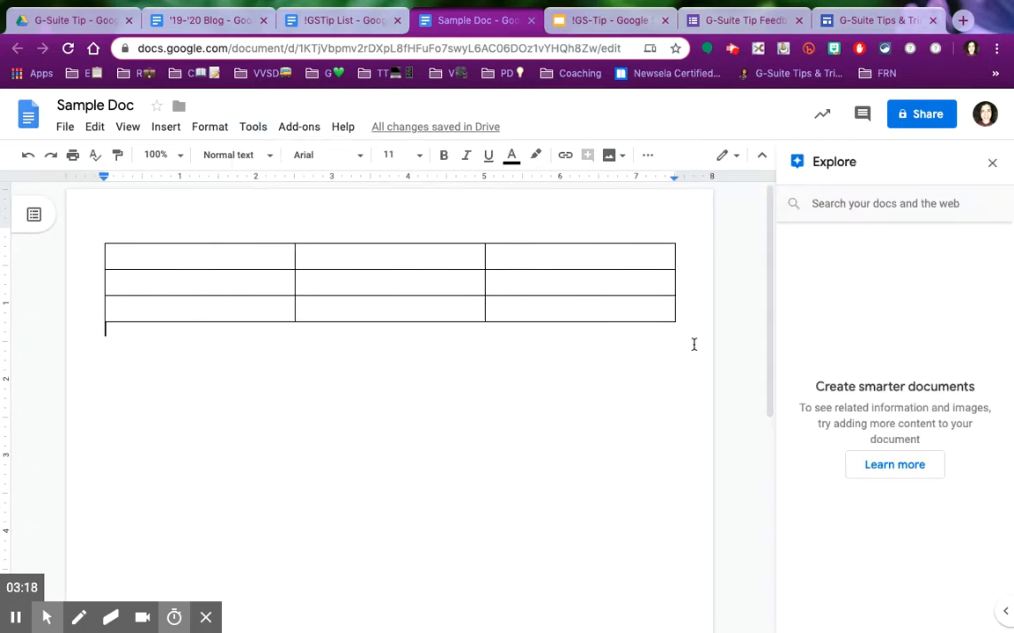
pyautogui.click(879, 204)
pyautogui.write('puppies')
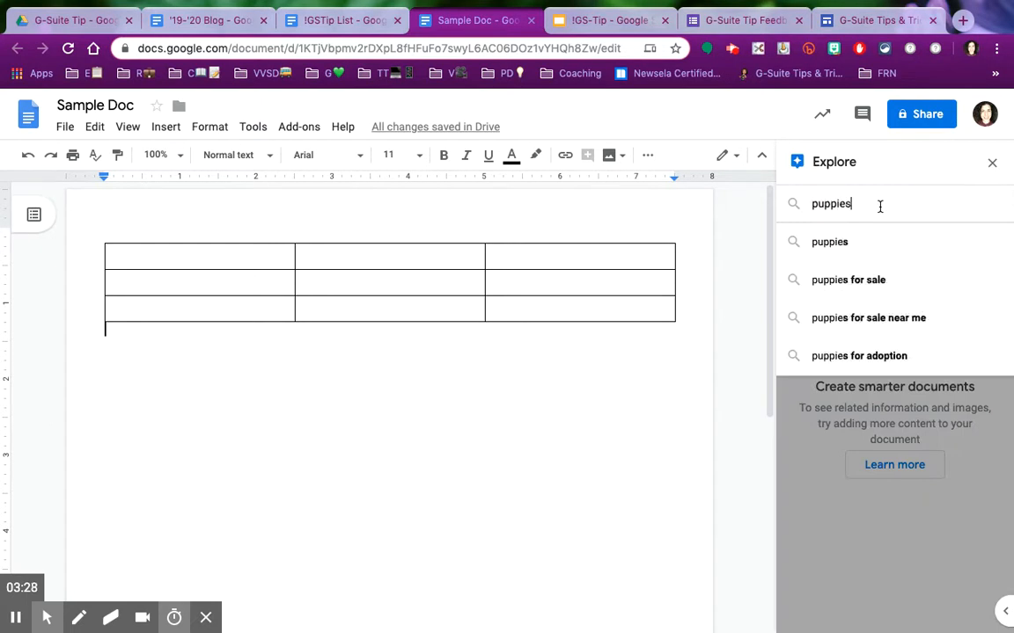
pyautogui.press('Return')
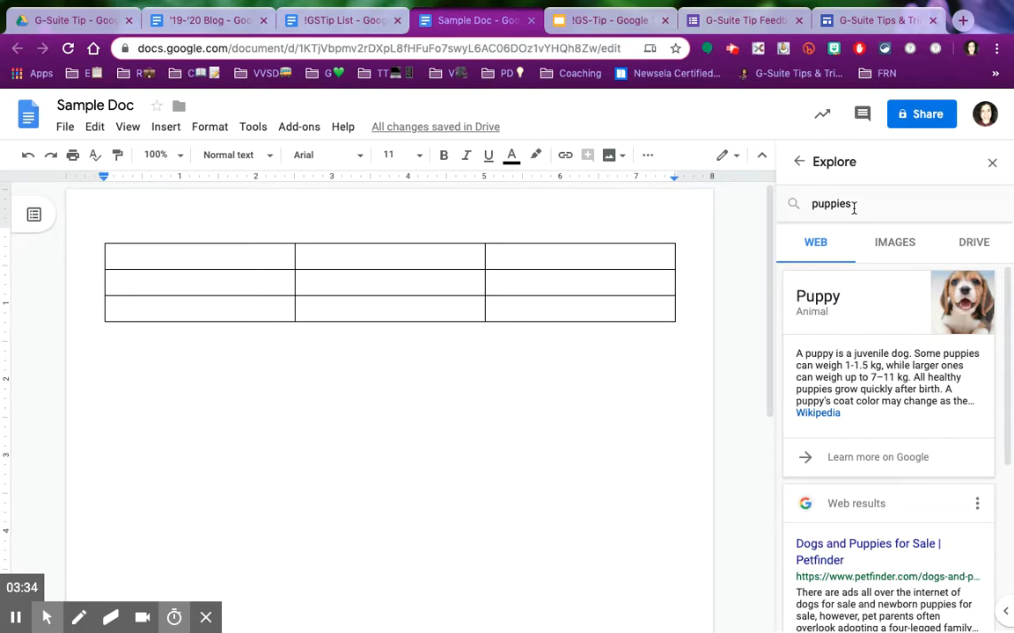
pyautogui.scroll(-5, 868, 315)
pyautogui.scroll(5, 869, 313)
pyautogui.click(991, 163)
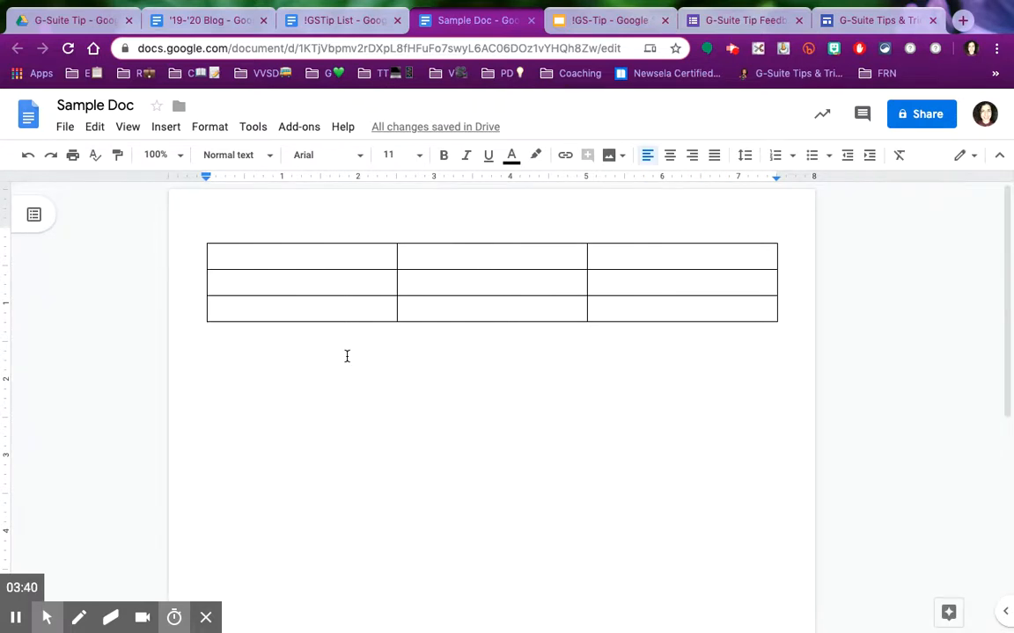
# - Dictate "Voice typing is awesome" below the table using voice typing and start a new line
pyautogui.click(260, 130)
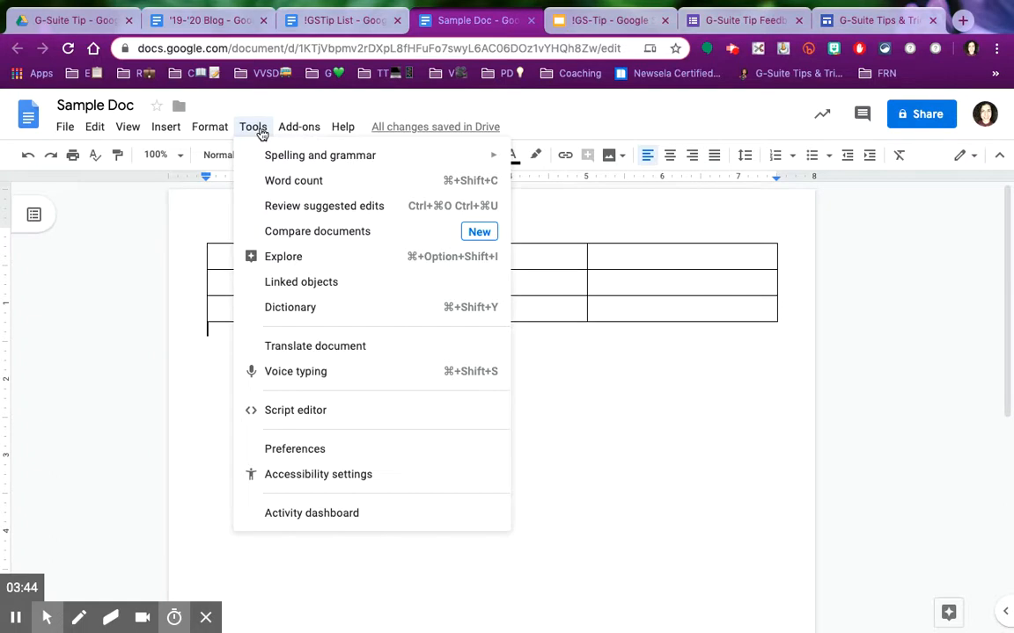
pyautogui.click(290, 373)
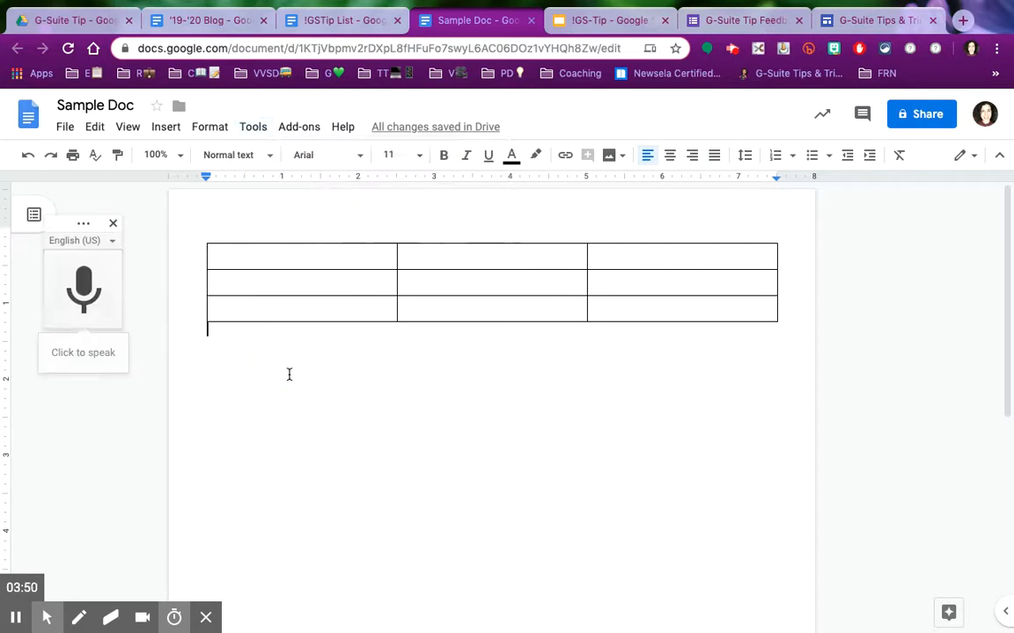
pyautogui.click(80, 358)
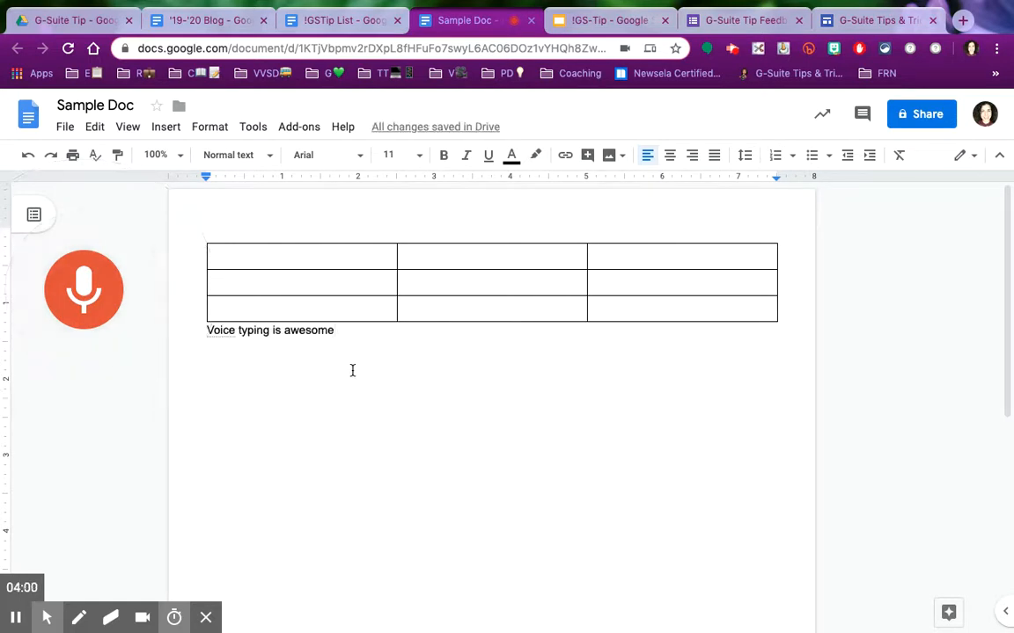
pyautogui.press('Return')
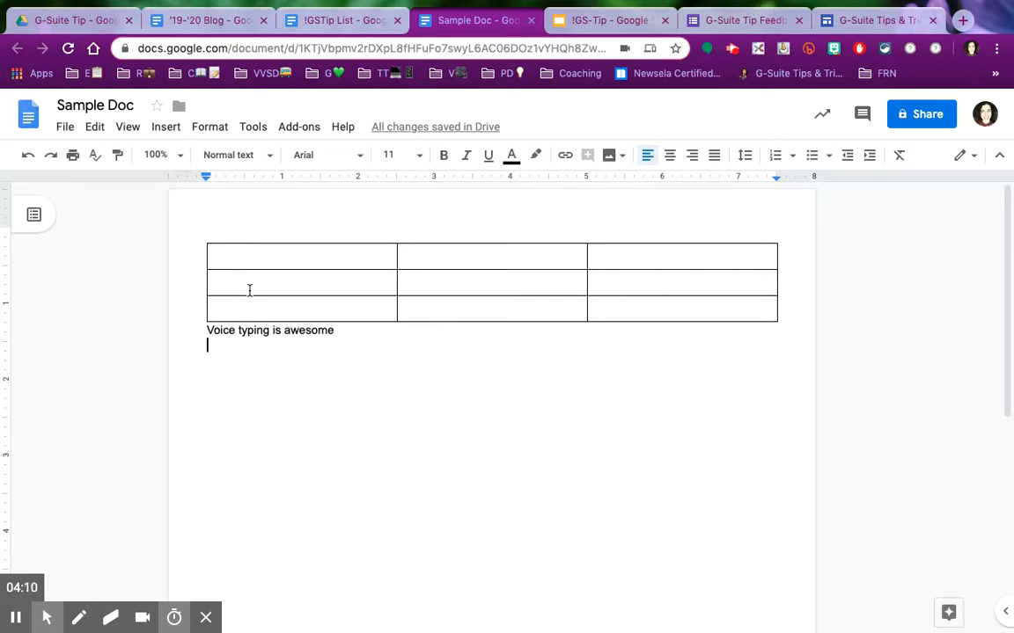
# - View the message form for emailing Sample Doc's collaborators and close it without sending
pyautogui.click(65, 128)
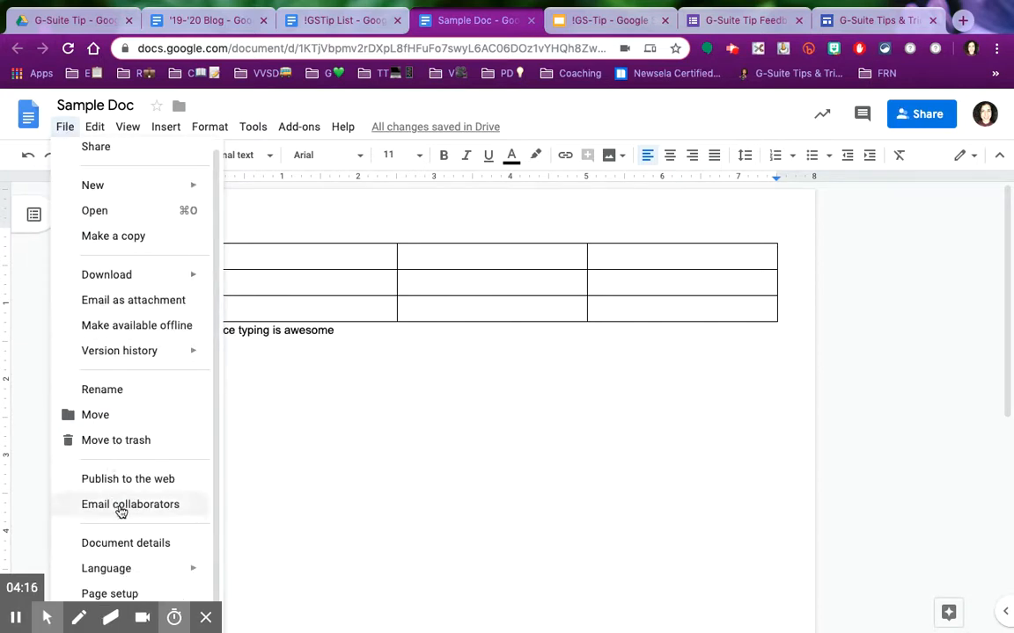
pyautogui.click(132, 506)
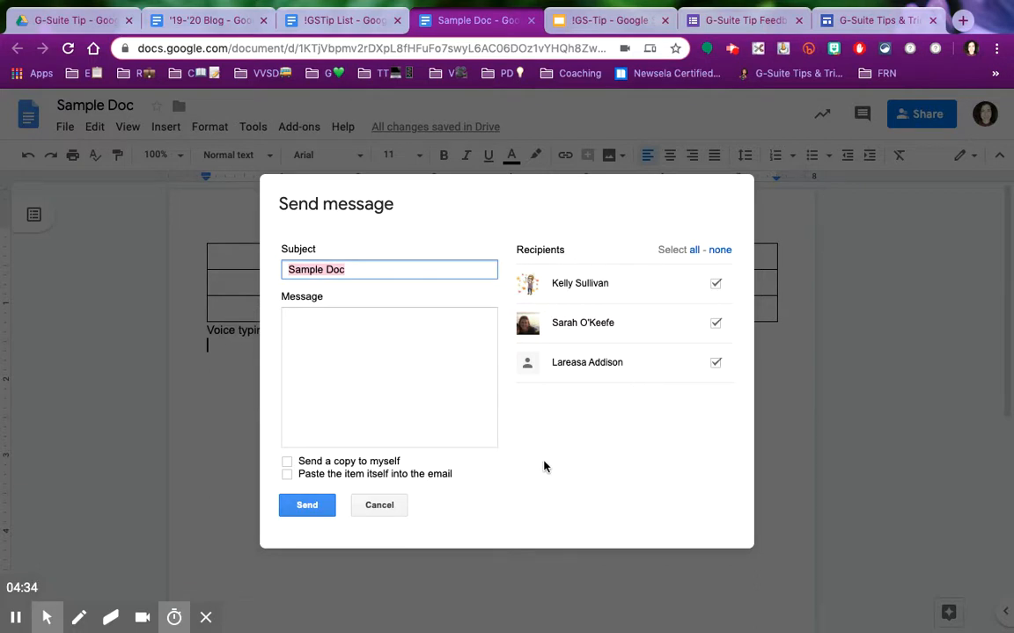
pyautogui.click(389, 506)
pyautogui.click(67, 128)
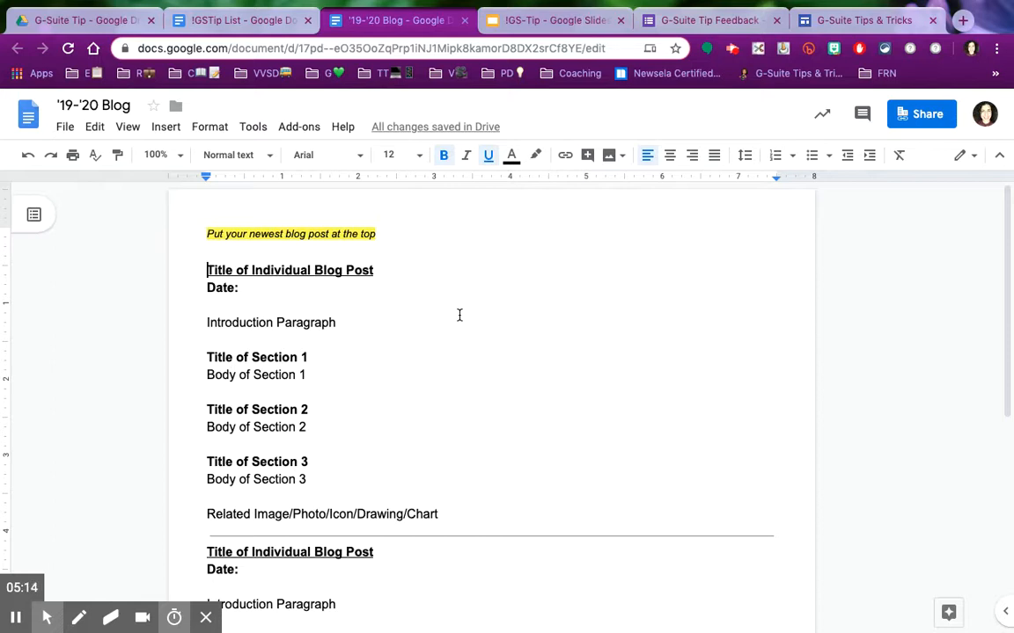
# - Look through both blog post templates in the '19-'20 Blog document, from the top to the last section and back
pyautogui.scroll(-7, 458, 315)
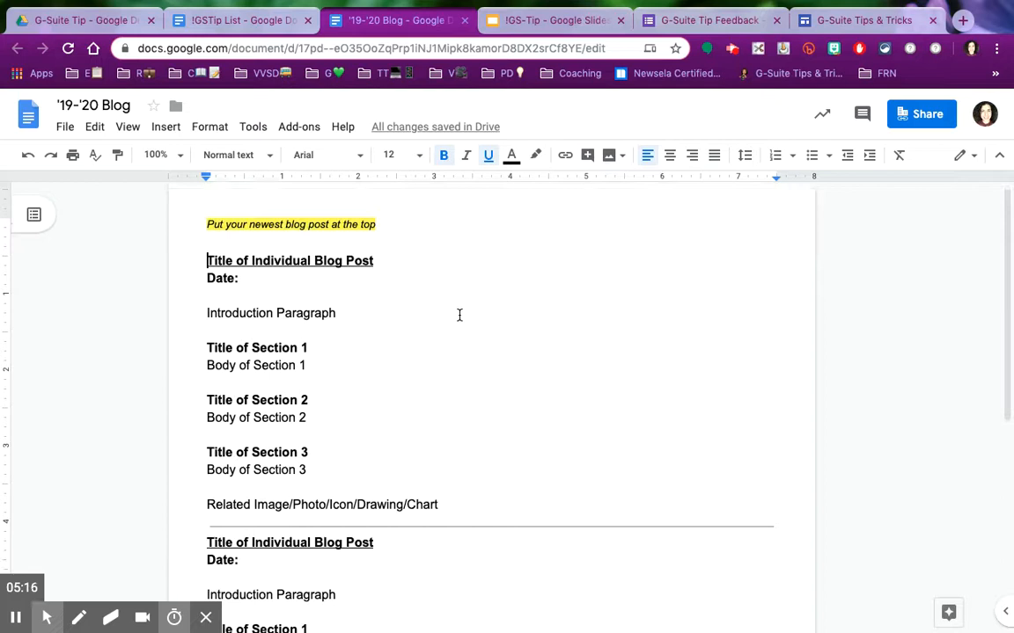
pyautogui.scroll(7, 459, 314)
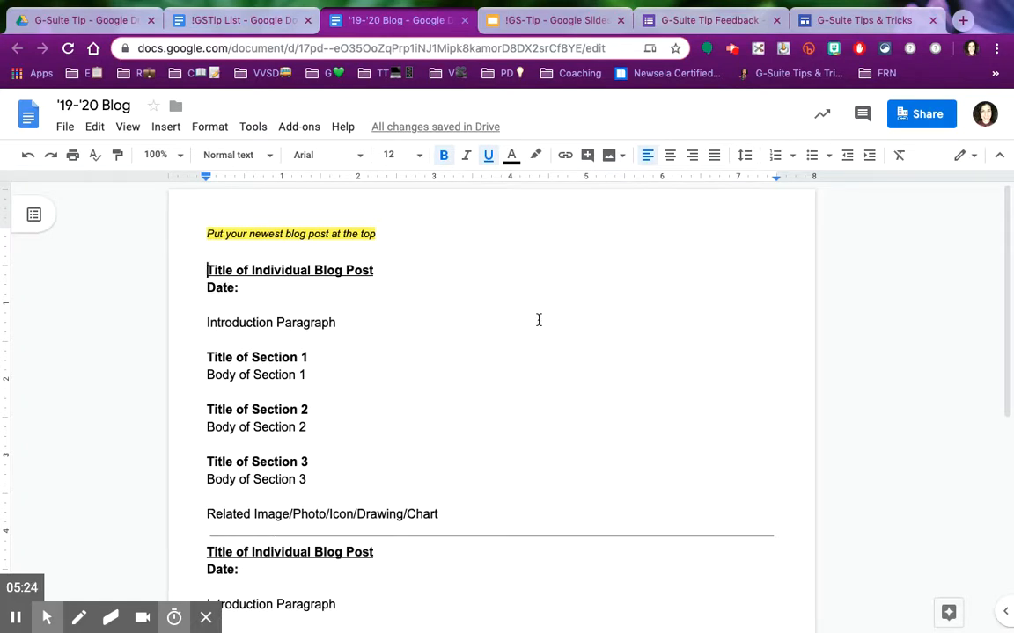
pyautogui.scroll(-4, 618, 297)
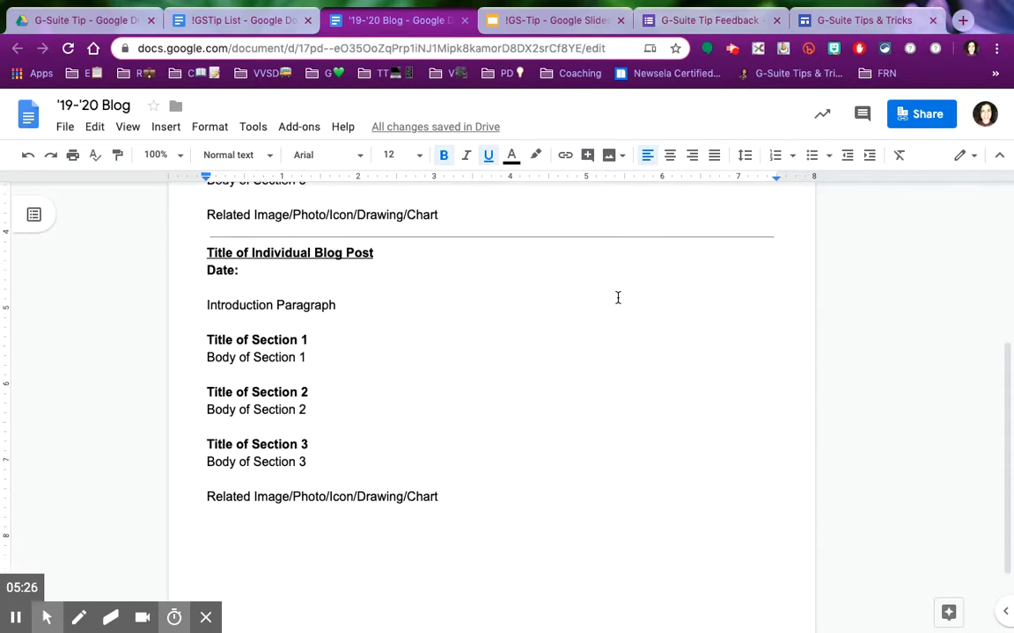
pyautogui.scroll(3, 618, 297)
pyautogui.scroll(1, 618, 297)
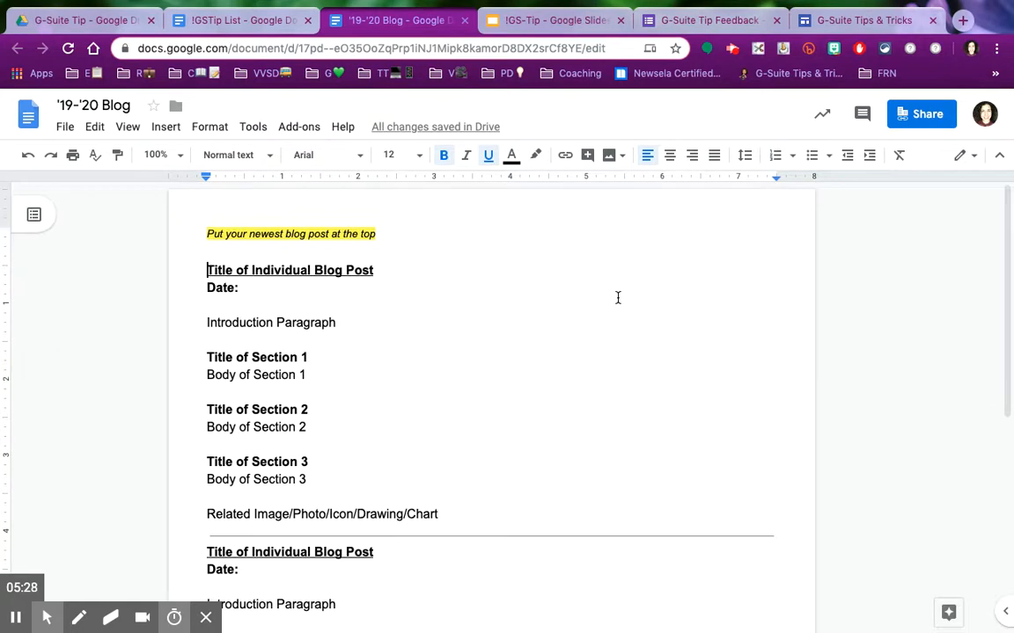
pyautogui.scroll(-1, 491, 430)
pyautogui.scroll(-2, 490, 430)
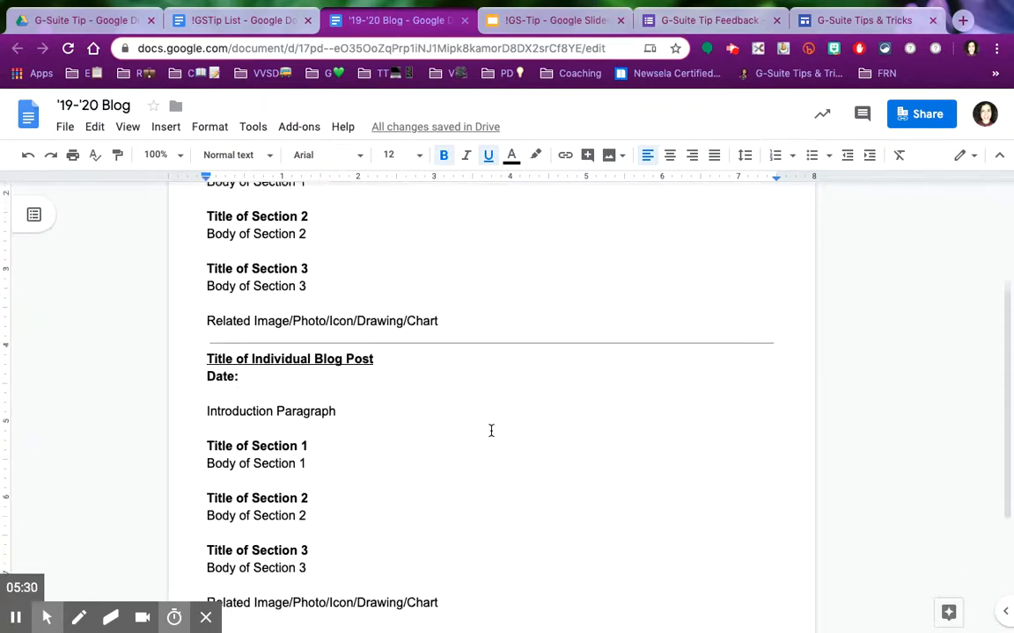
pyautogui.scroll(2, 491, 430)
pyautogui.scroll(1, 491, 430)
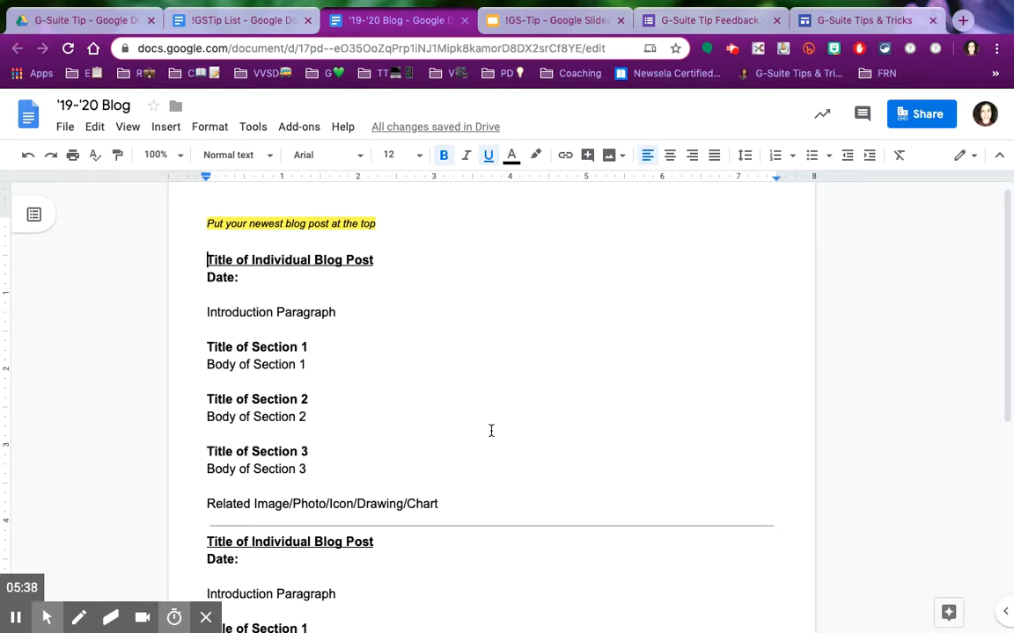
pyautogui.scroll(1, 491, 430)
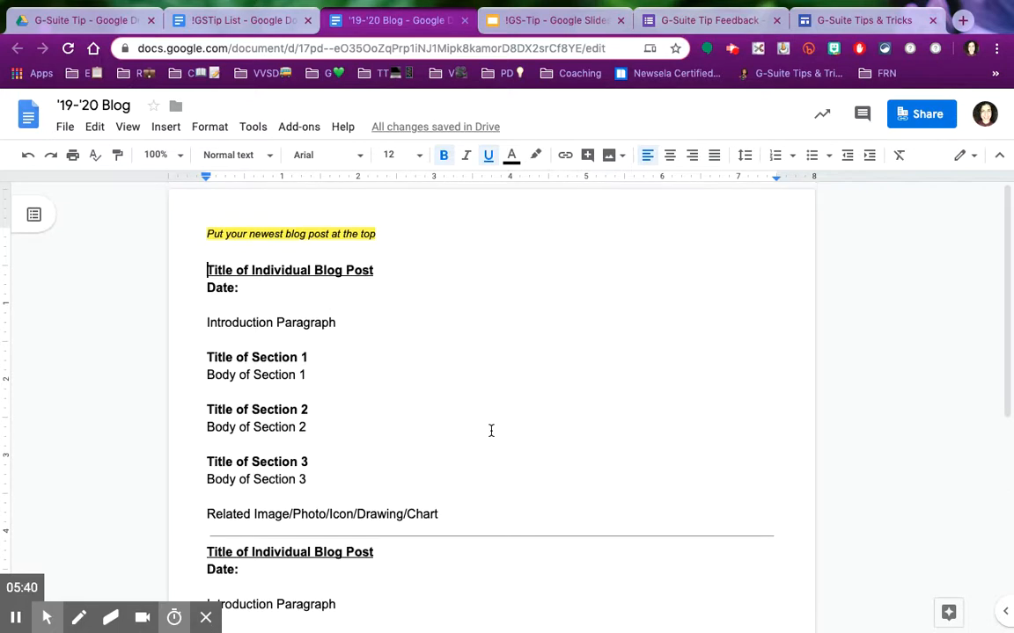